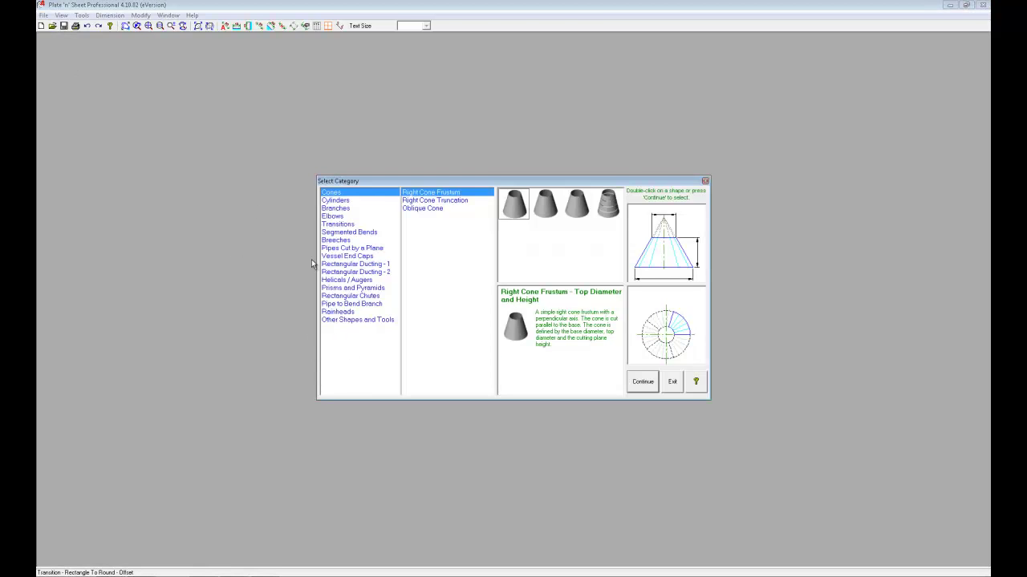
Show the Transitions category shapes in Select Category.
{"action": "left_click", "coordinate": [338, 225]}
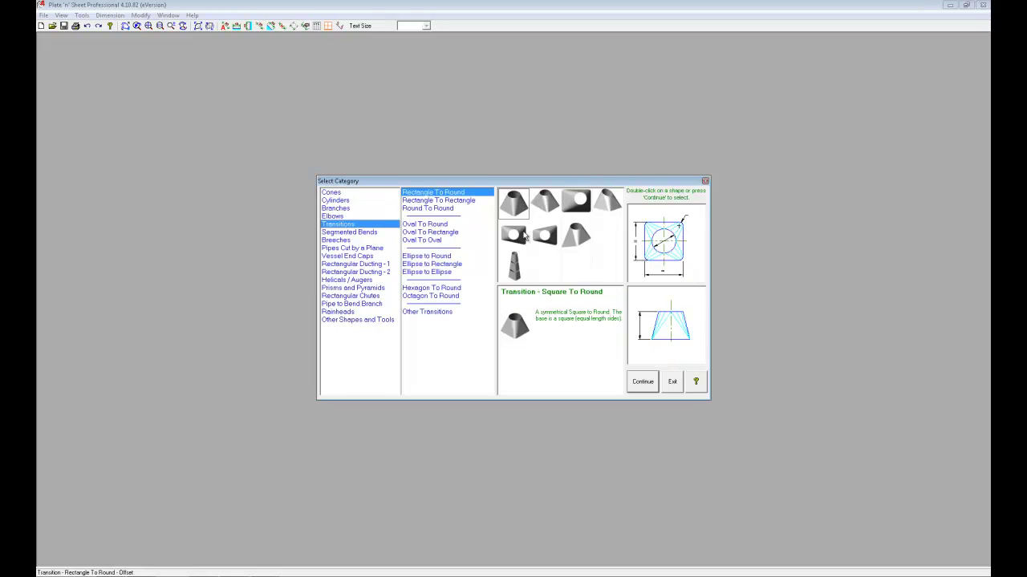
Open the offset rectangle-to-round transition using inside sizes with .075 material thickness.
{"action": "double_click", "coordinate": [569, 202]}
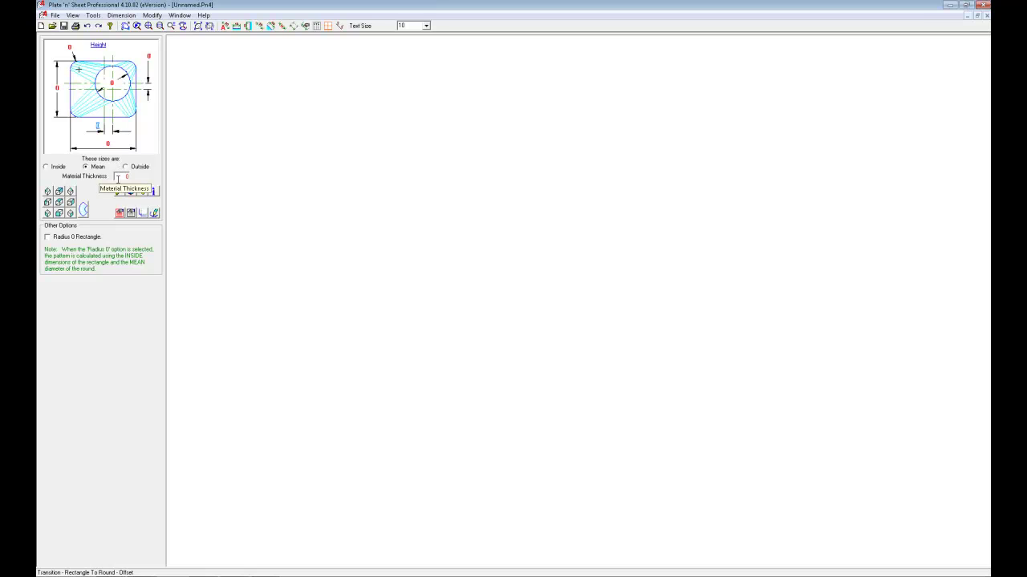
{"action": "left_click", "coordinate": [47, 166]}
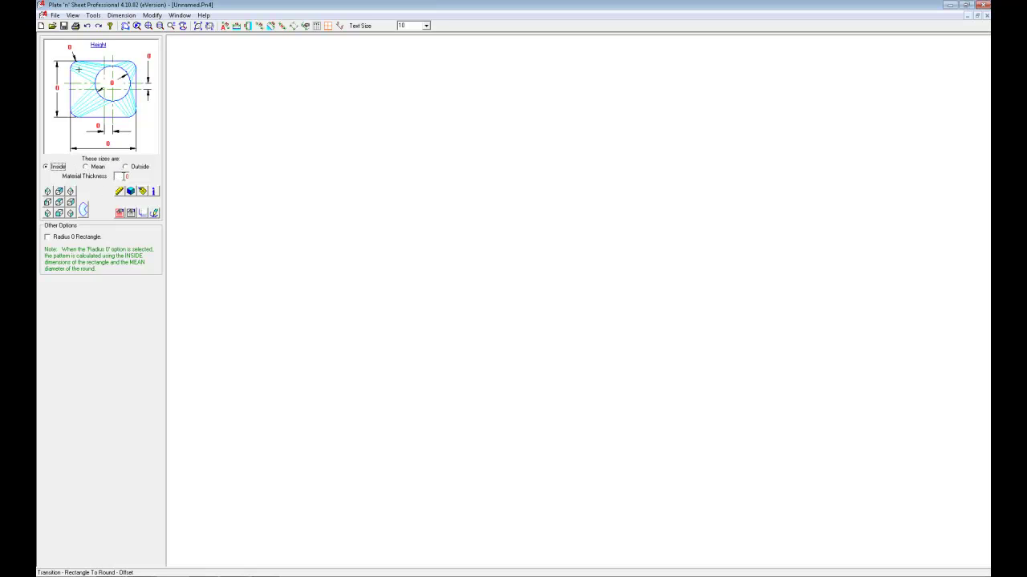
{"action": "left_click", "coordinate": [122, 176]}
{"action": "type", "text": ".075"}
Fill in the rectangle sides, a 12 round diameter and a 4 offset.
{"action": "left_click", "coordinate": [57, 87]}
{"action": "type", "text": "13.87516.75"}
{"action": "left_click", "coordinate": [113, 83]}
{"action": "type", "text": "12"}
{"action": "left_click", "coordinate": [149, 56]}
{"action": "left_click", "coordinate": [107, 82]}
{"action": "left_click", "coordinate": [98, 126]}
{"action": "type", "text": "4"}
Set the transition height to 13 and generate the flat pattern.
{"action": "left_click", "coordinate": [96, 45]}
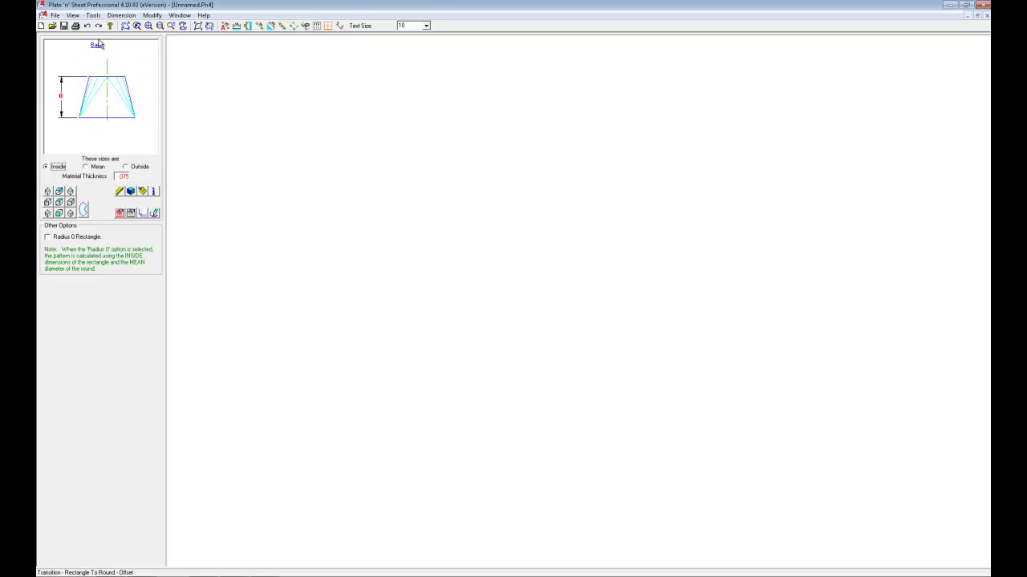
{"action": "left_click", "coordinate": [60, 95]}
{"action": "type", "text": "13"}
{"action": "left_click", "coordinate": [84, 210]}
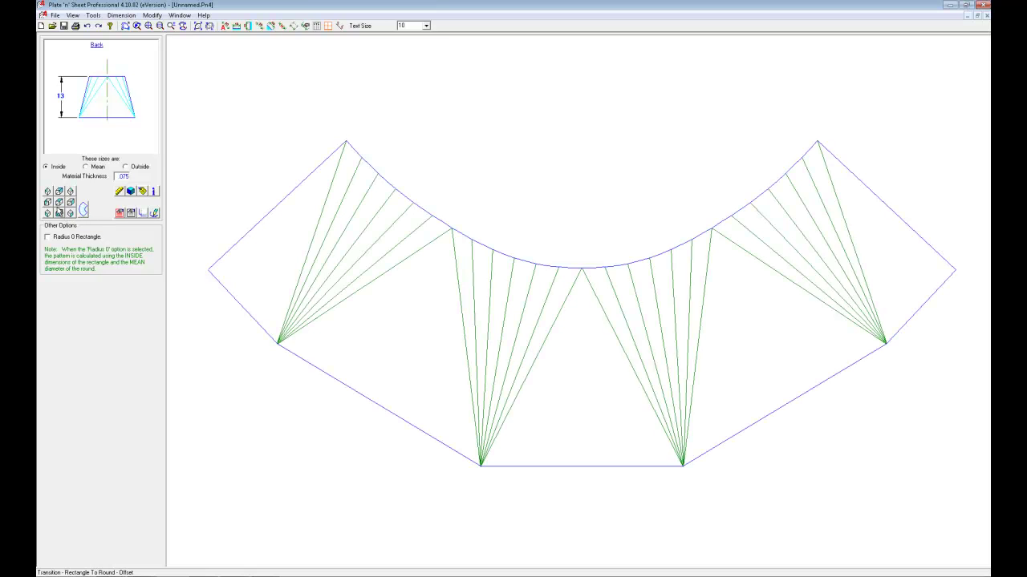
Check the plan and isometric views, then return to the pattern and bring up Cut Lines.
{"action": "left_click", "coordinate": [60, 204]}
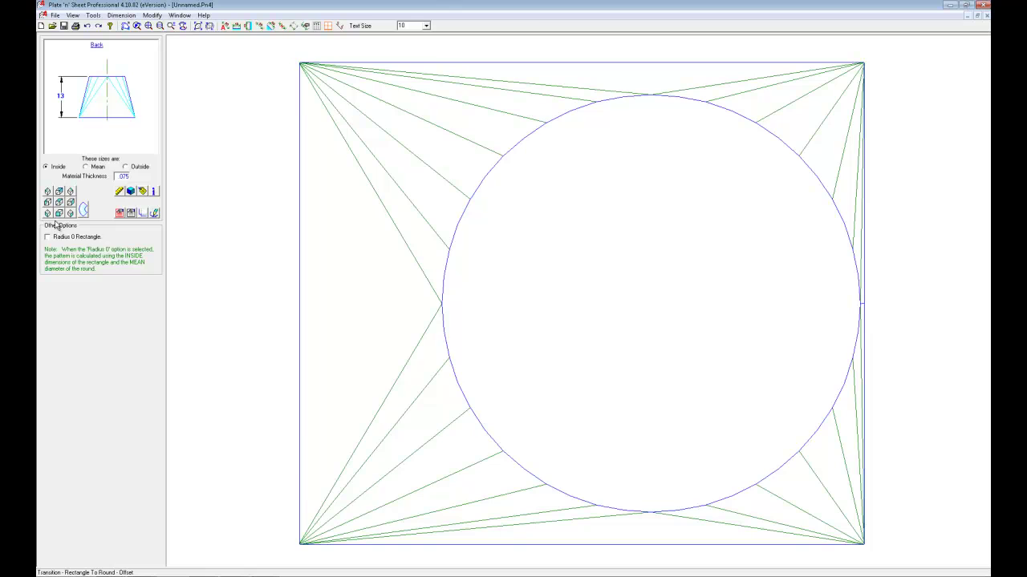
{"action": "left_click", "coordinate": [57, 214]}
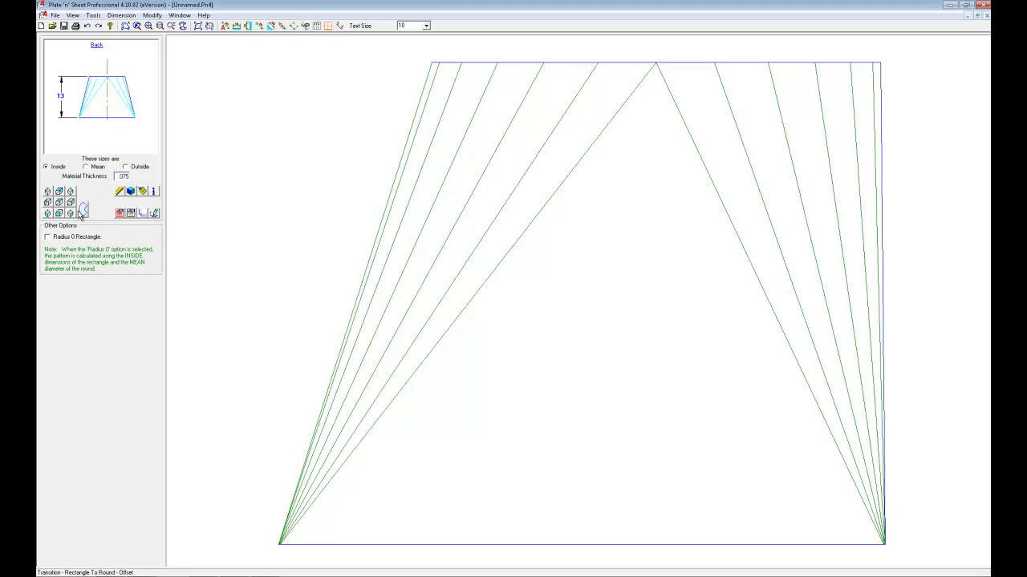
{"action": "left_click", "coordinate": [83, 210]}
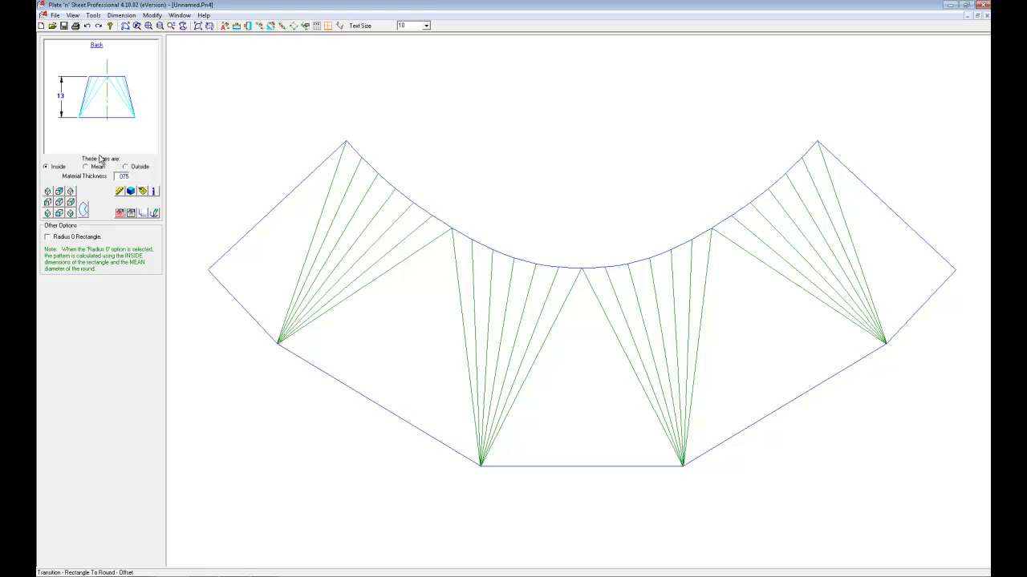
{"action": "left_click", "coordinate": [119, 213]}
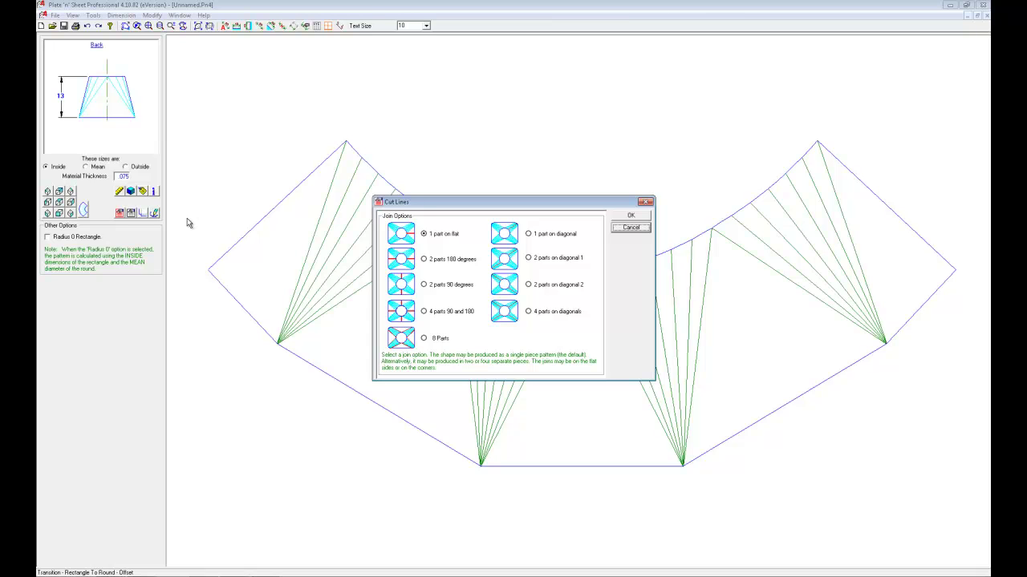
Join the pattern as 2 parts of 180 degrees and zoom to fit both halves.
{"action": "left_click", "coordinate": [423, 260]}
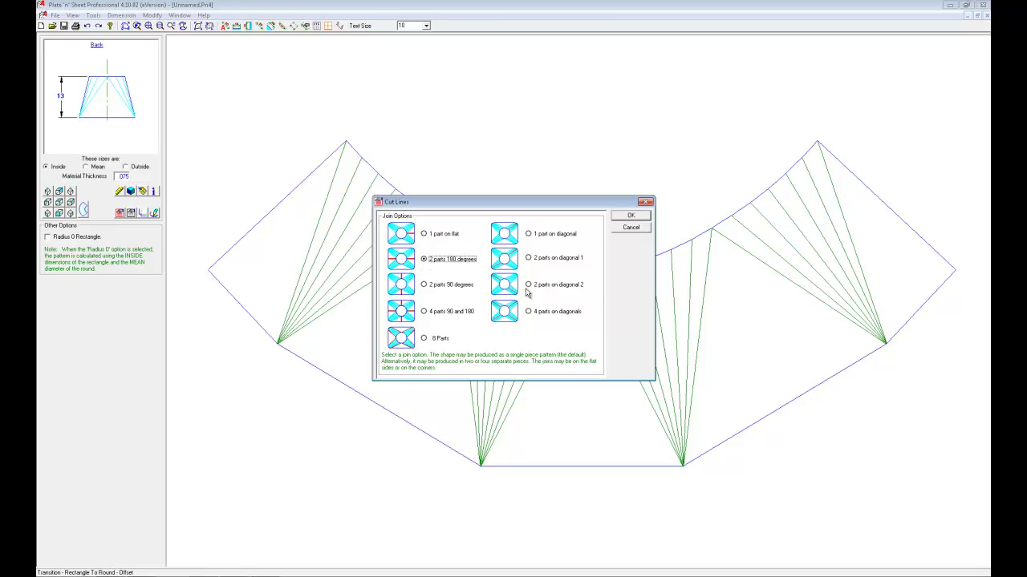
{"action": "left_click", "coordinate": [629, 216]}
{"action": "left_click", "coordinate": [148, 26]}
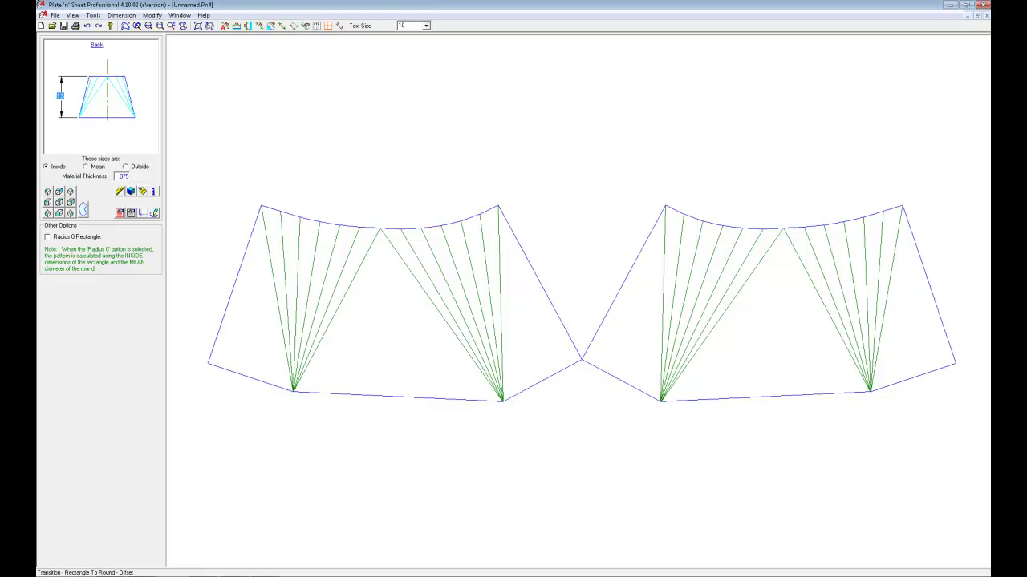
Look through the File menu and Cut Lines without changes, then open the pattern Properties.
{"action": "left_click", "coordinate": [56, 16]}
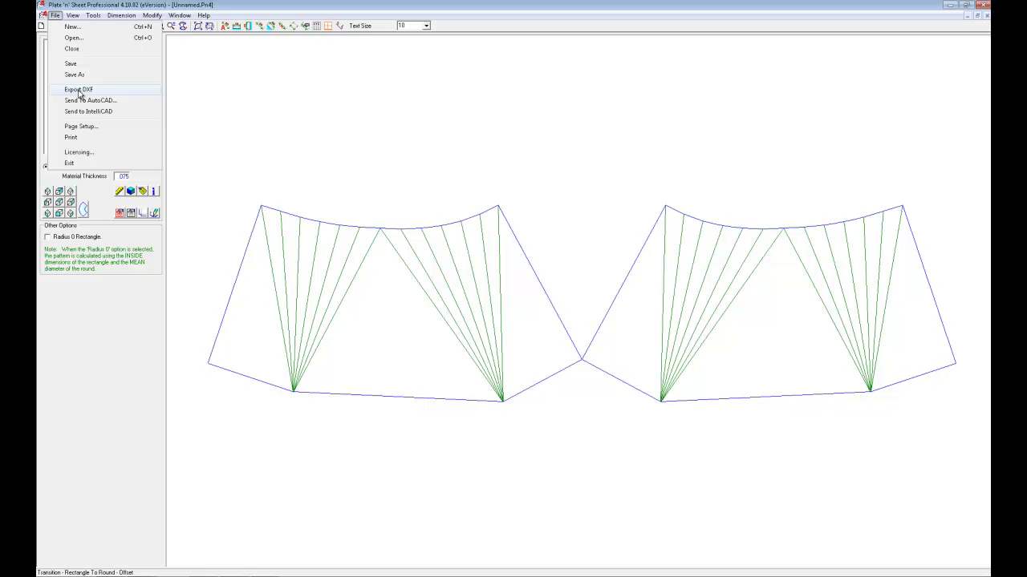
{"action": "left_click", "coordinate": [191, 464]}
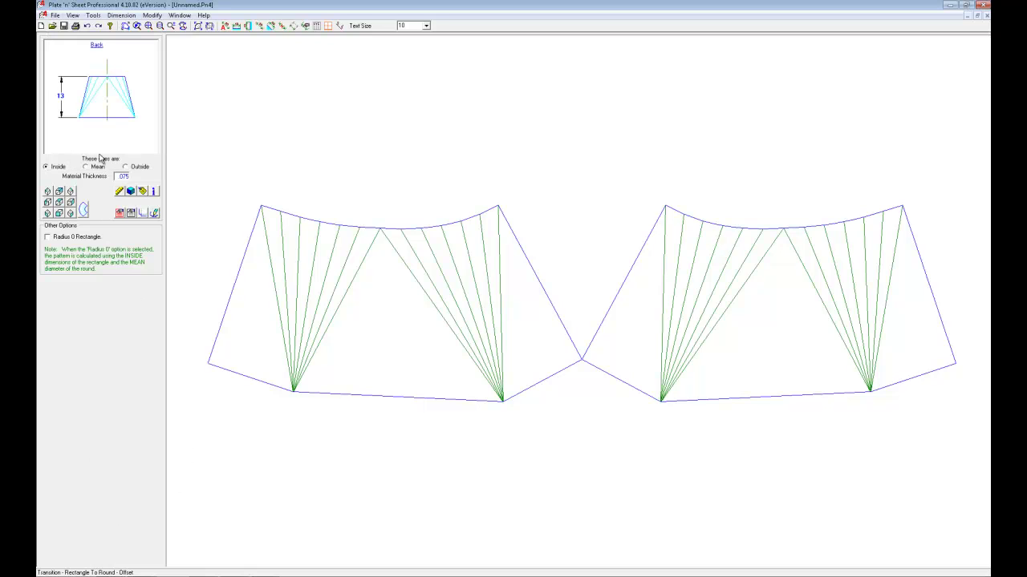
{"action": "left_click", "coordinate": [119, 213]}
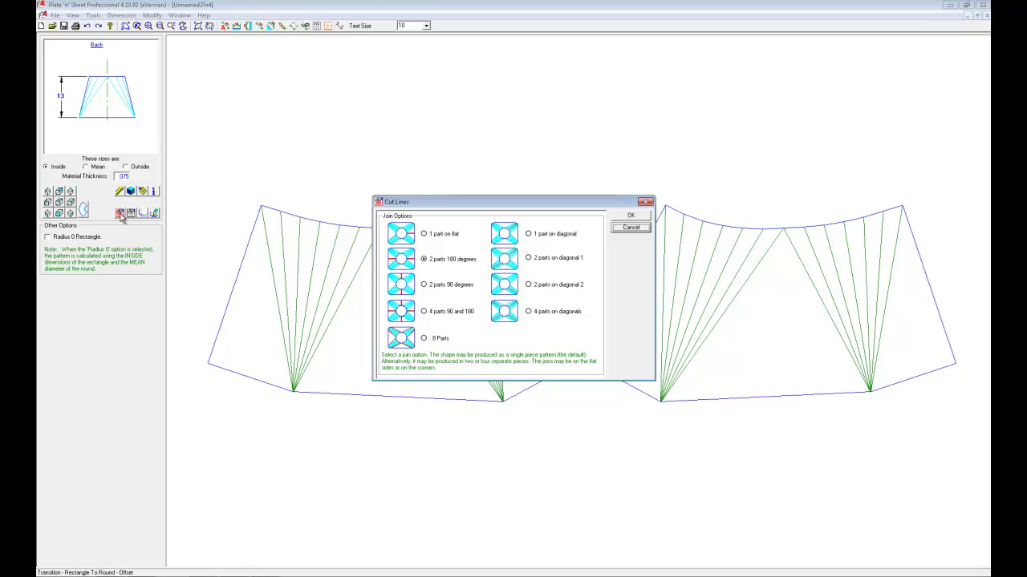
{"action": "left_click", "coordinate": [131, 217]}
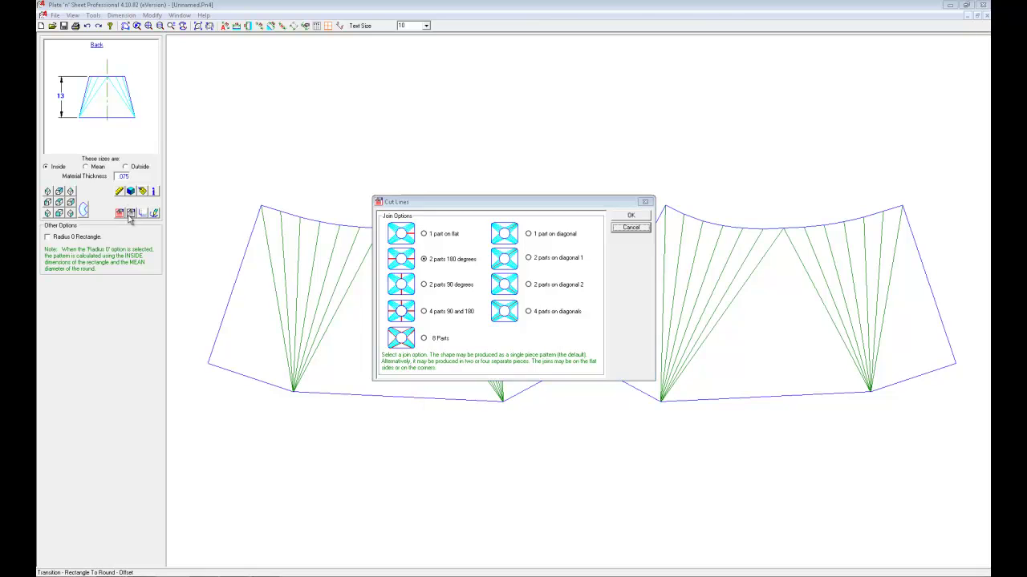
{"action": "left_click", "coordinate": [645, 201]}
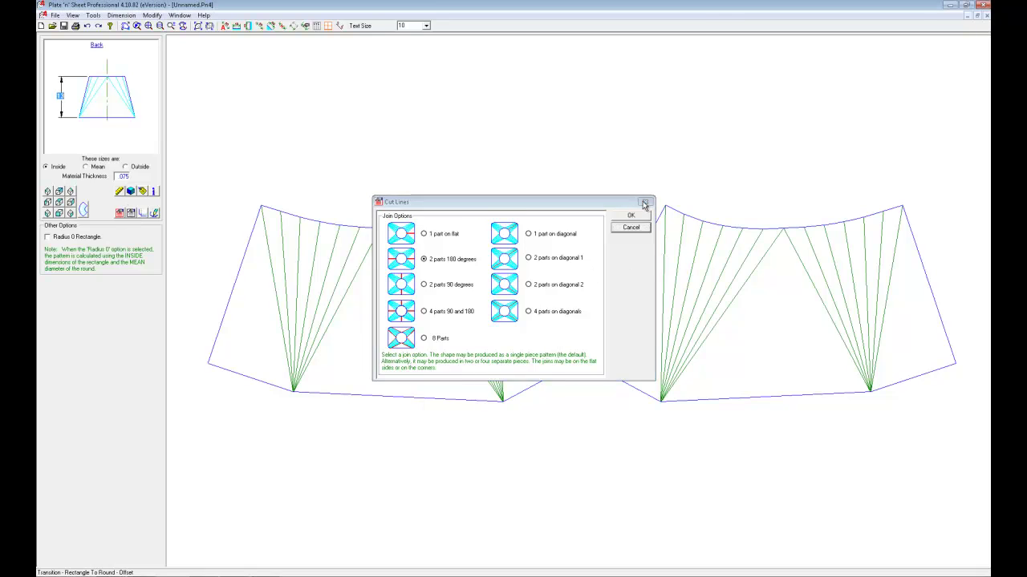
{"action": "left_click", "coordinate": [132, 211]}
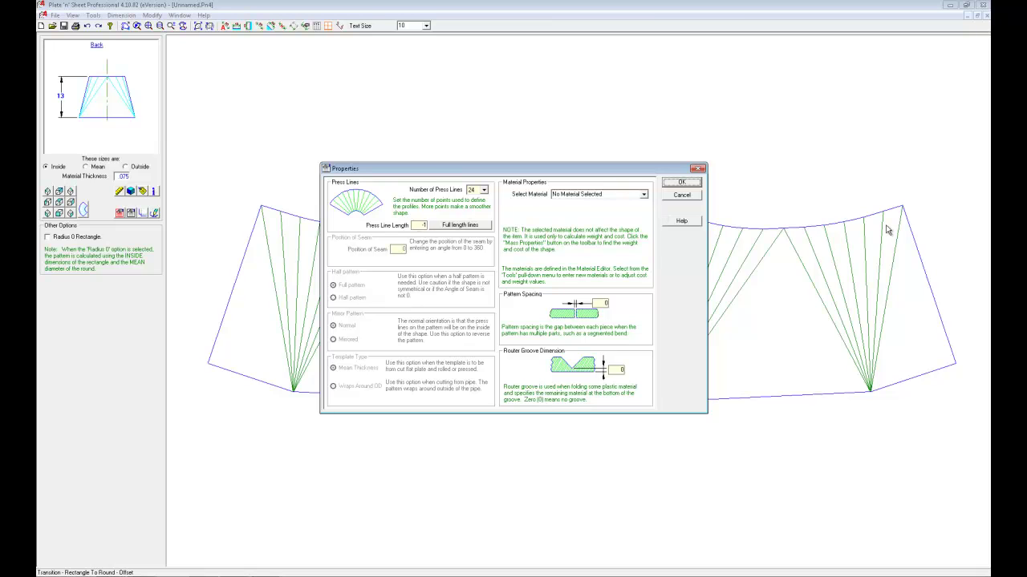
Change Number of Press Lines from 24 to 36 and apply it.
{"action": "left_click", "coordinate": [484, 189]}
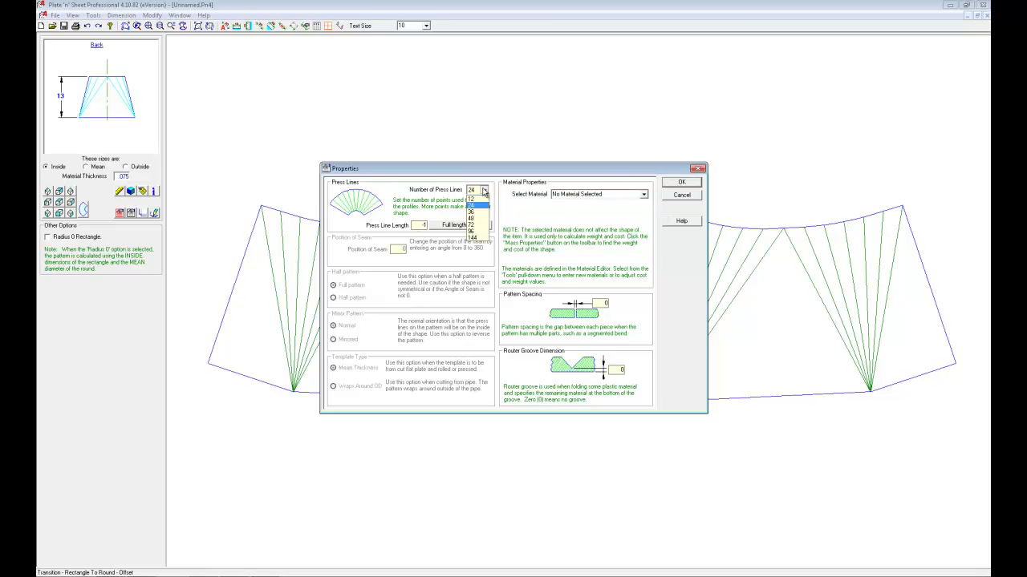
{"action": "left_click", "coordinate": [476, 213]}
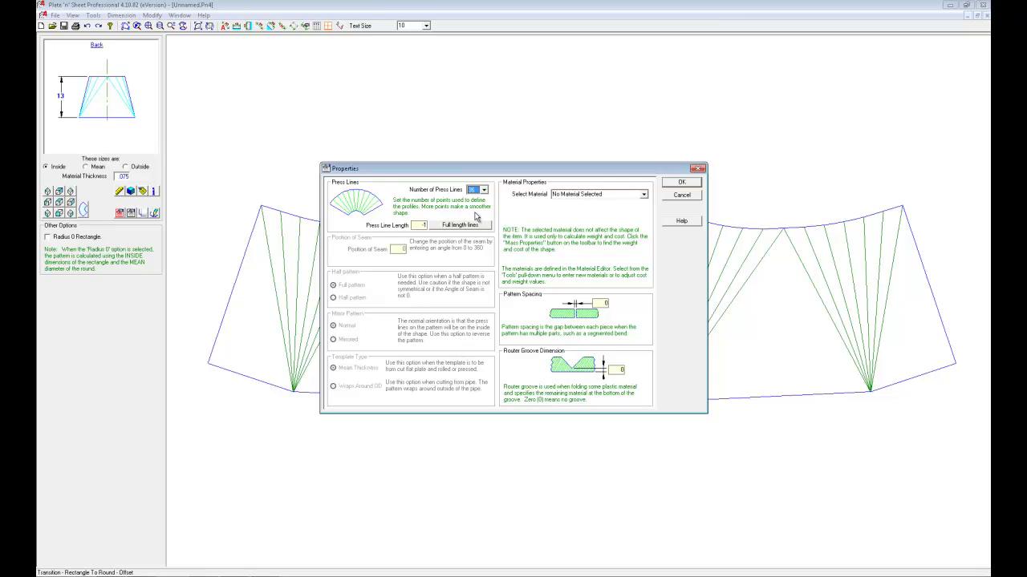
{"action": "left_click", "coordinate": [484, 191]}
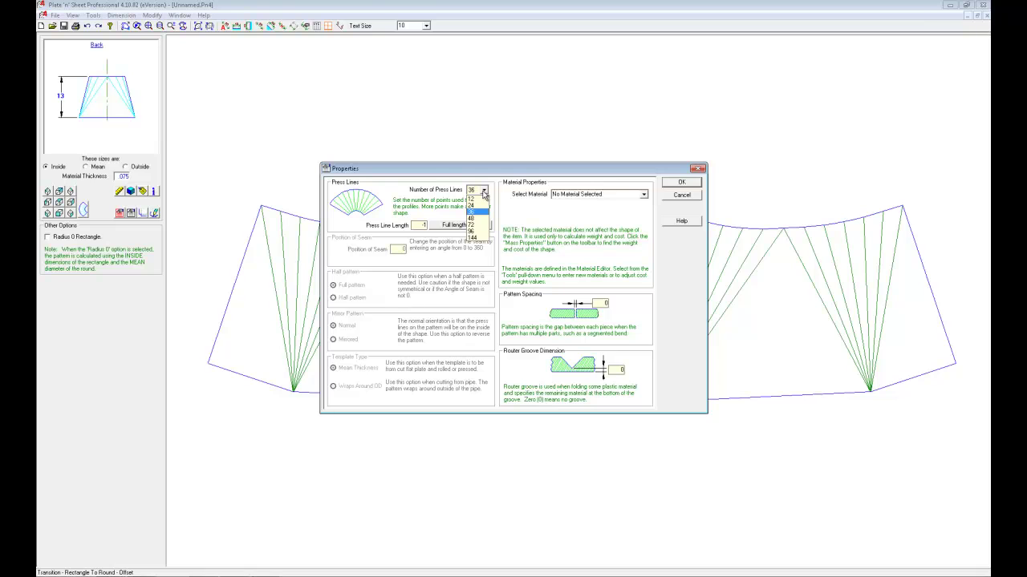
{"action": "left_click", "coordinate": [483, 192]}
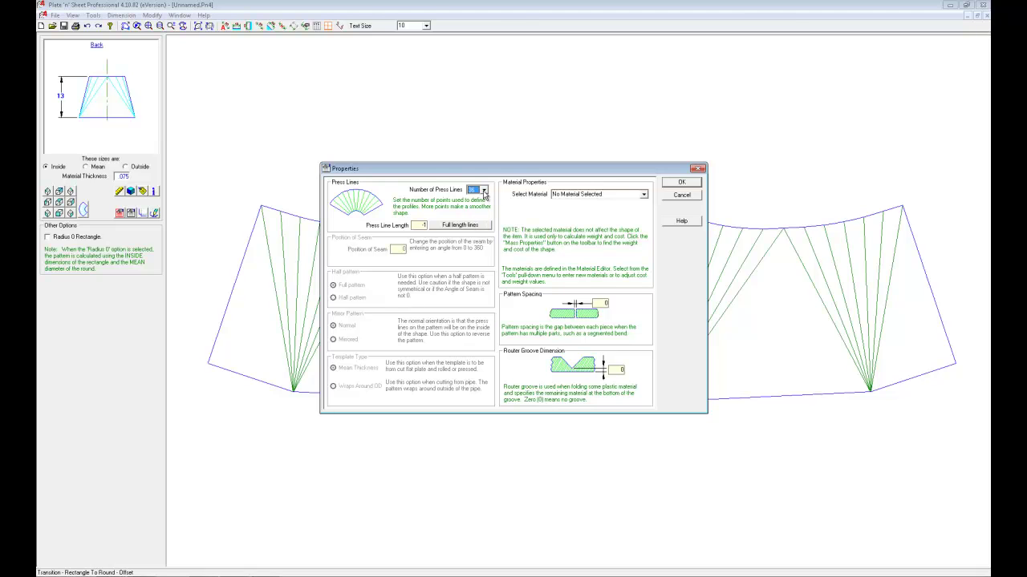
{"action": "left_click", "coordinate": [674, 183]}
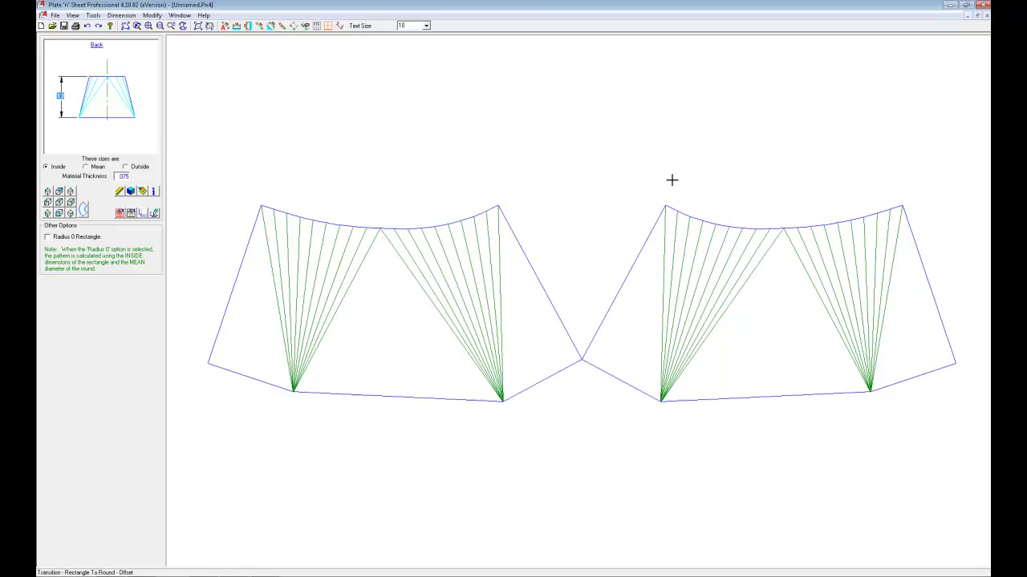